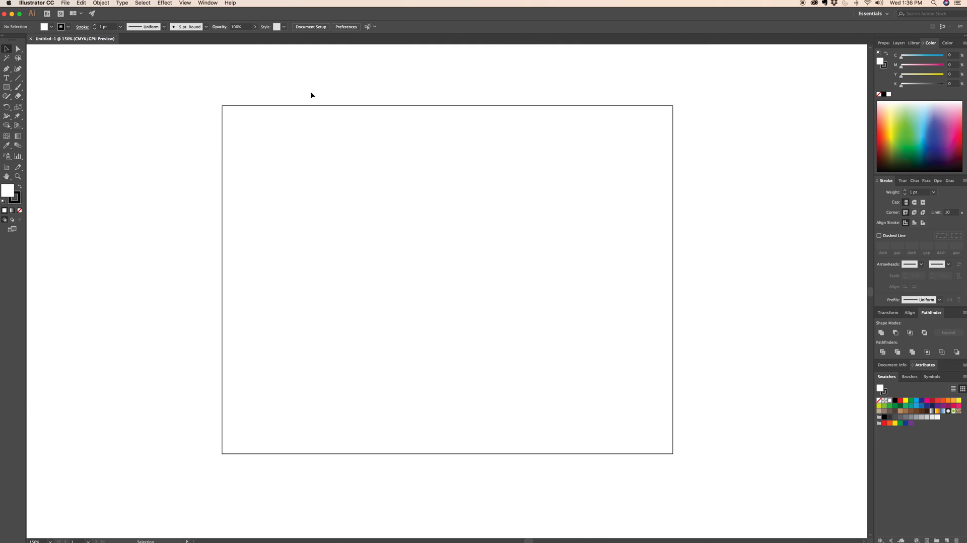
Show the rulers and place a horizontal guide across the upper part of the artboard.
key(a)
key(super+r)
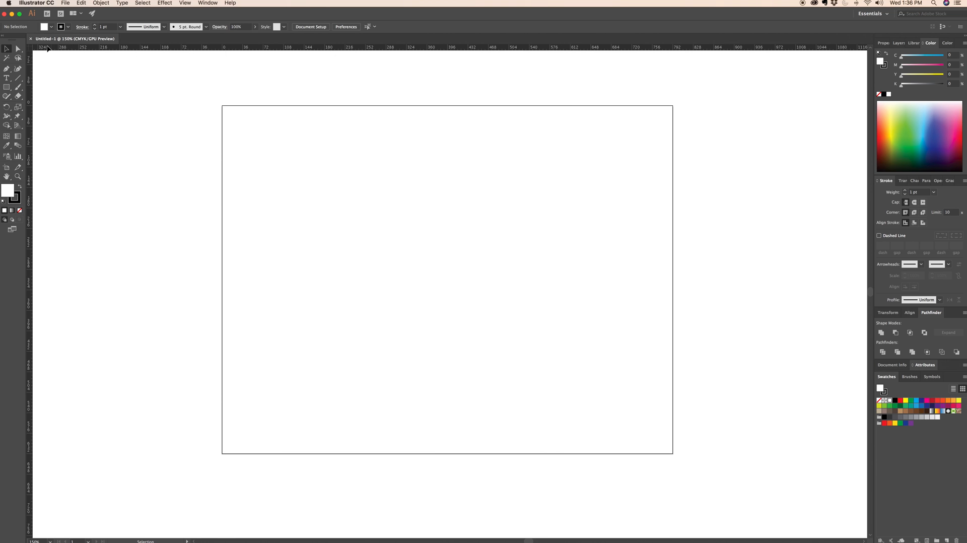
drag(356, 47, 371, 151)
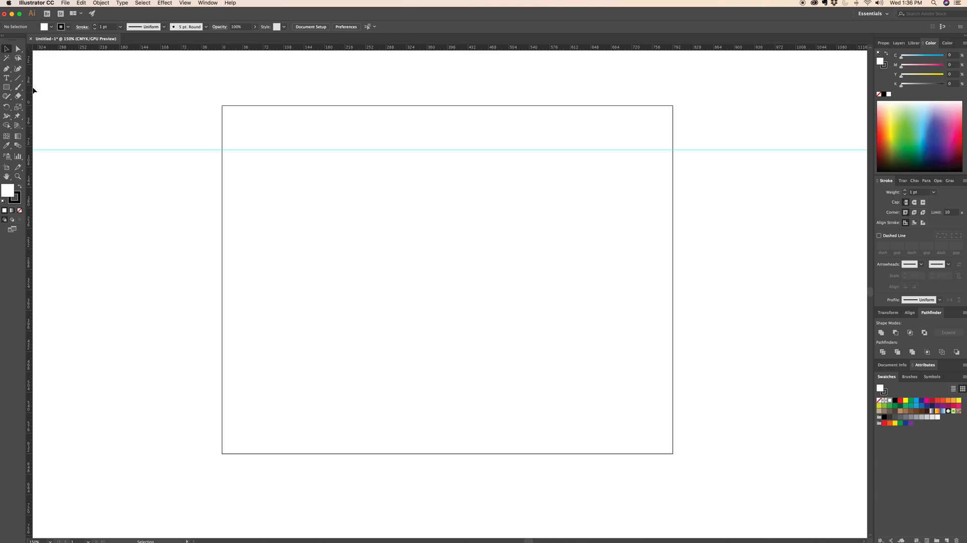
click(6, 69)
drag(324, 150, 389, 147)
drag(542, 149, 584, 156)
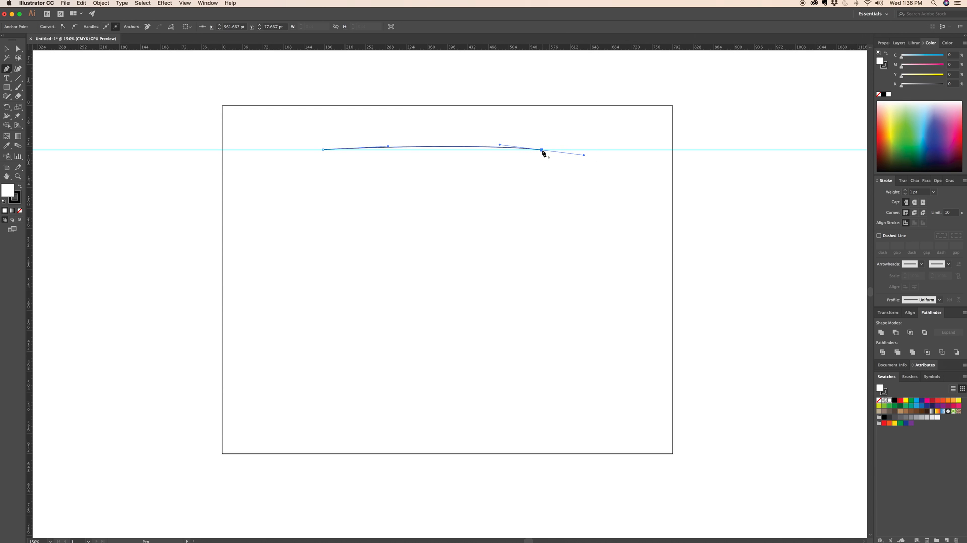
drag(542, 151, 499, 152)
drag(323, 150, 261, 146)
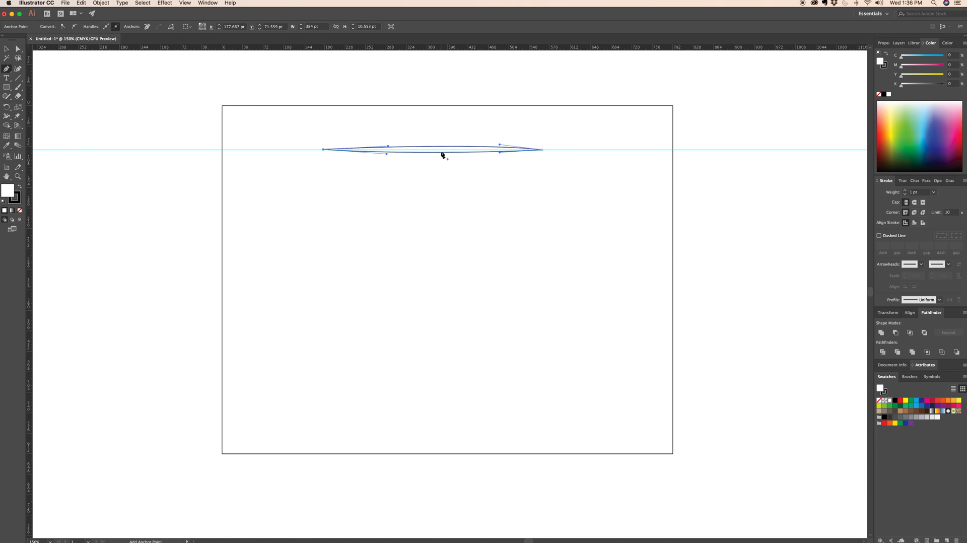
key(Delete)
key(Delete)
Draw a closed, thin lens shape with pointed ends along the guide using the Pen tool, about 309 pt wide and 12 pt high.
drag(339, 149, 377, 145)
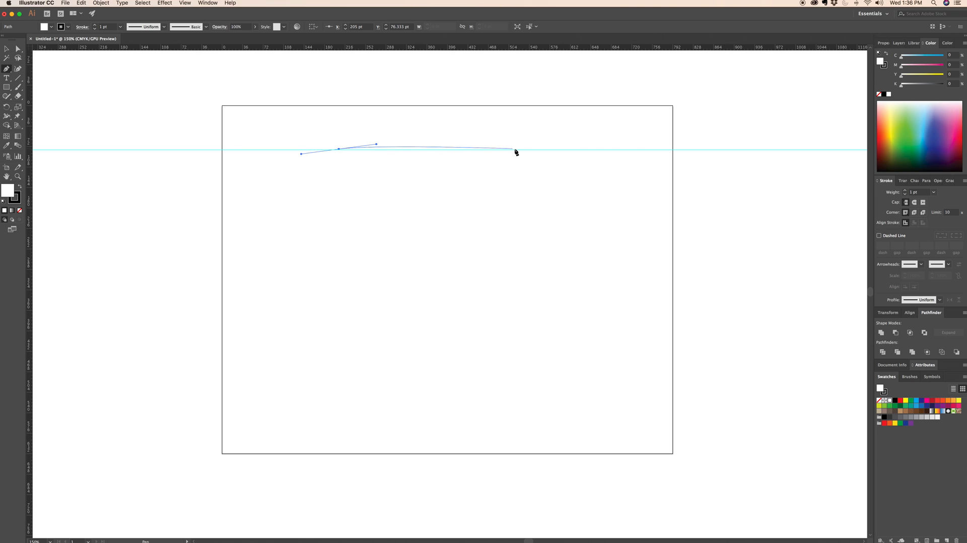
drag(515, 150, 551, 158)
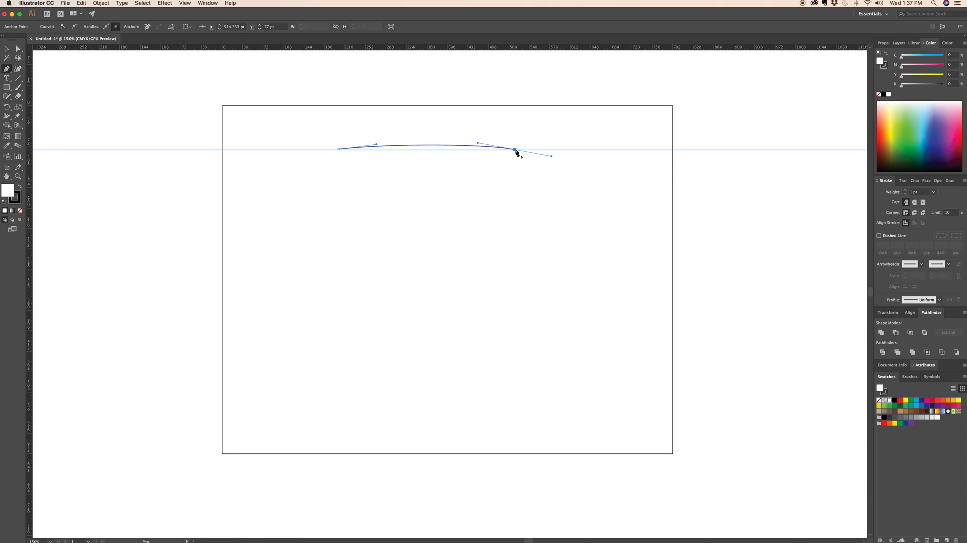
drag(514, 149, 478, 152)
drag(340, 150, 303, 147)
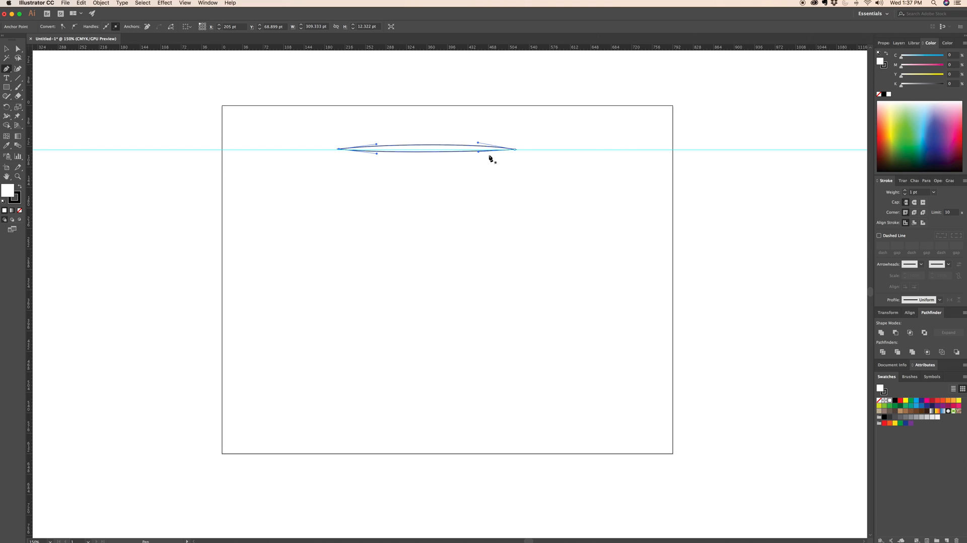
Give the lens shape a black fill and remove its stroke.
key(super)
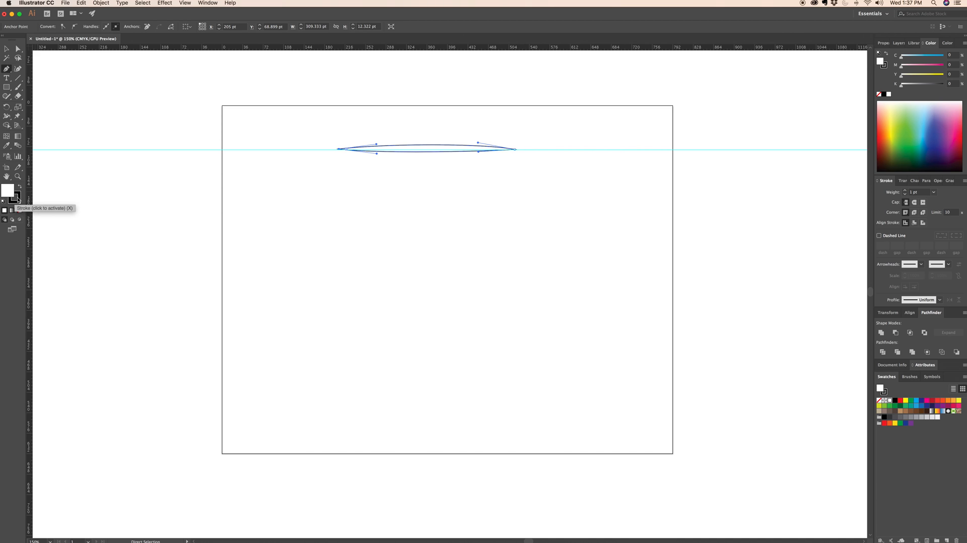
drag(18, 199, 8, 199)
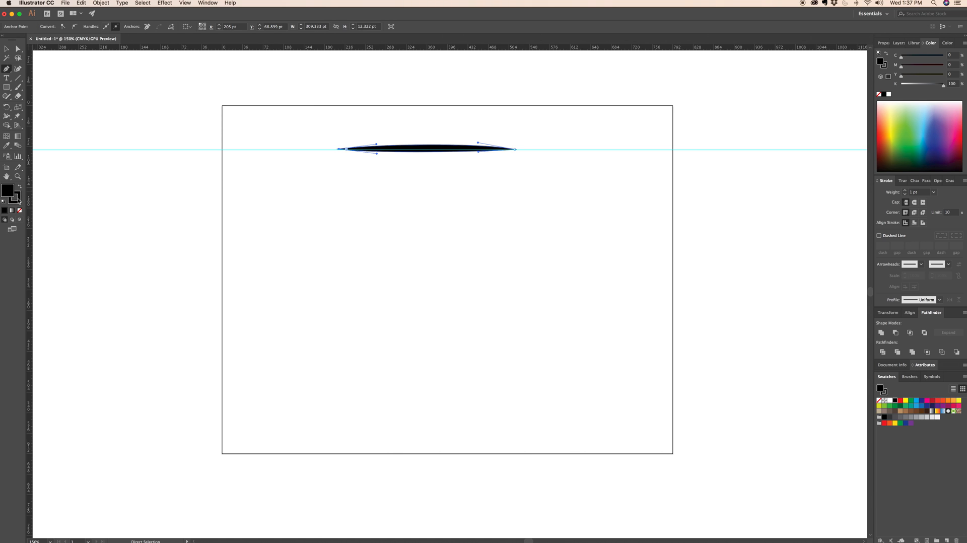
click(17, 200)
click(19, 210)
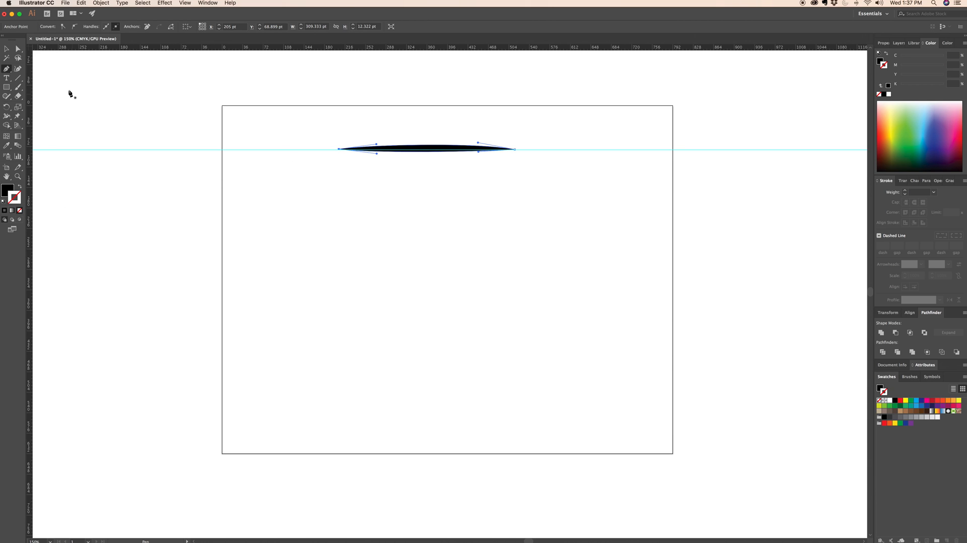
Adjust the curve handles at both ends of the black shape to slim it evenly to about 6 pt high.
click(18, 49)
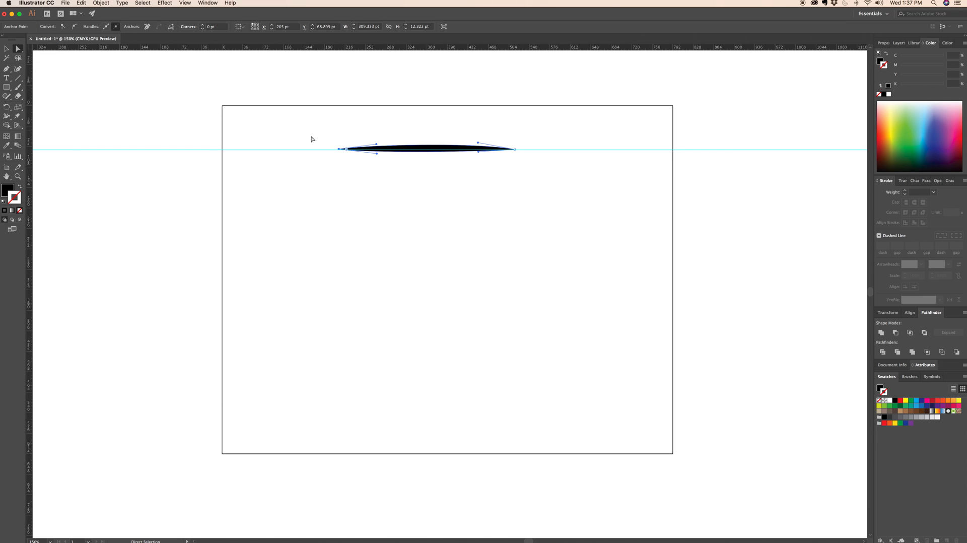
drag(377, 144, 377, 144)
key(super+equal)
key(super+equal)
key(super+equal)
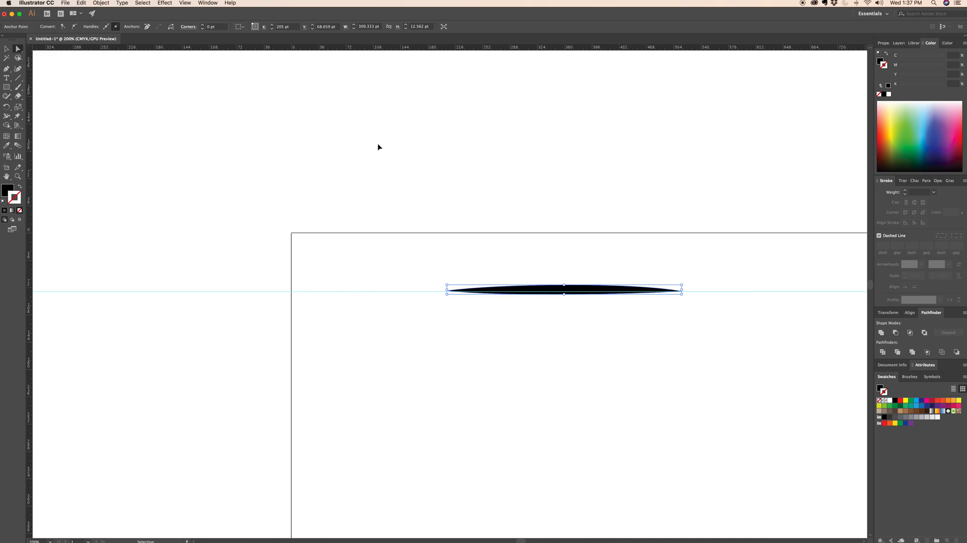
drag(547, 212, 349, 132)
drag(354, 198, 356, 205)
drag(621, 193, 619, 205)
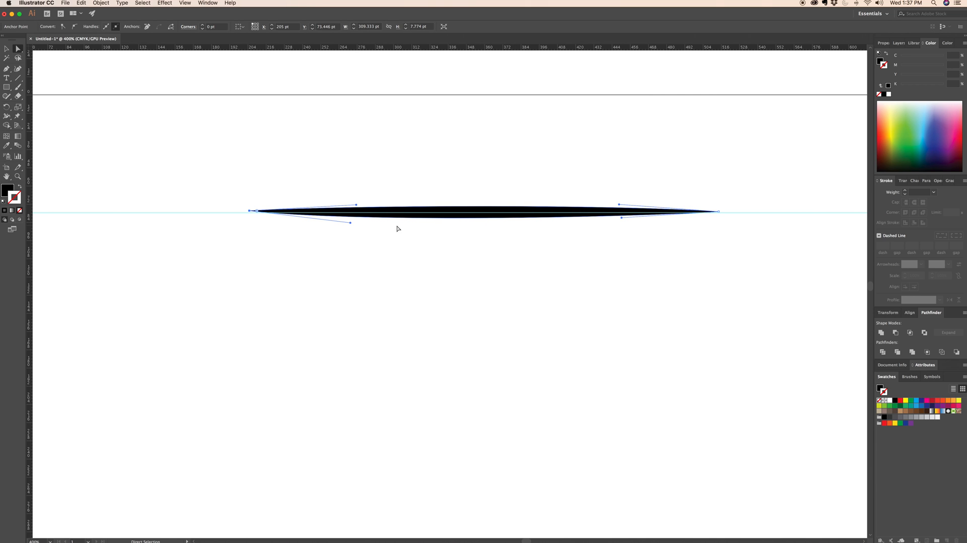
drag(350, 222, 354, 219)
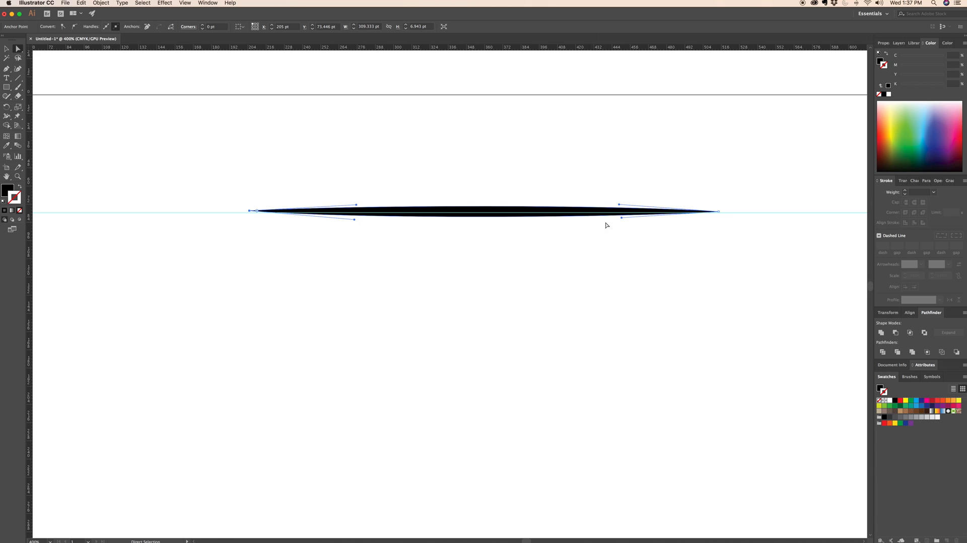
drag(622, 218, 619, 218)
click(619, 206)
drag(619, 206, 617, 217)
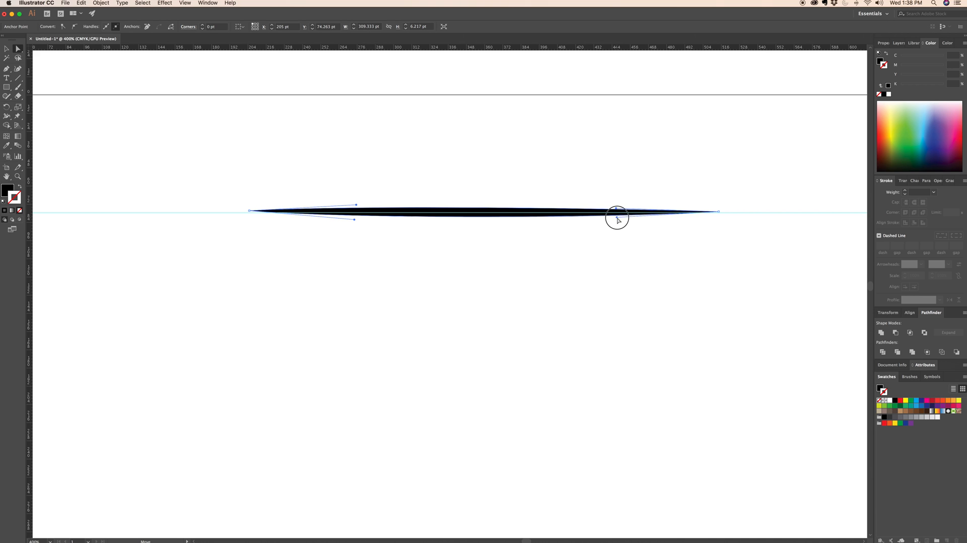
drag(356, 206, 361, 219)
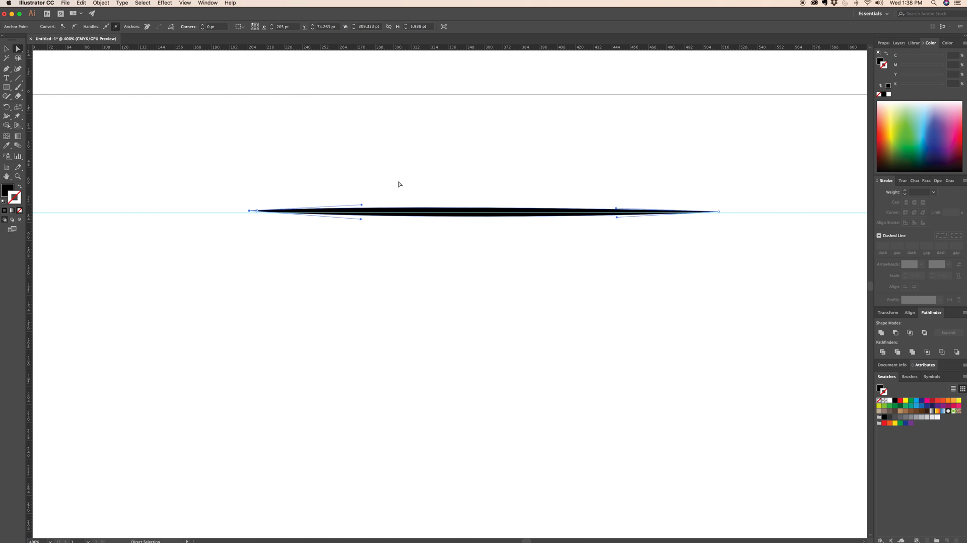
Create a new Art Brush from the black tapered shape, keeping the default brush options.
click(6, 48)
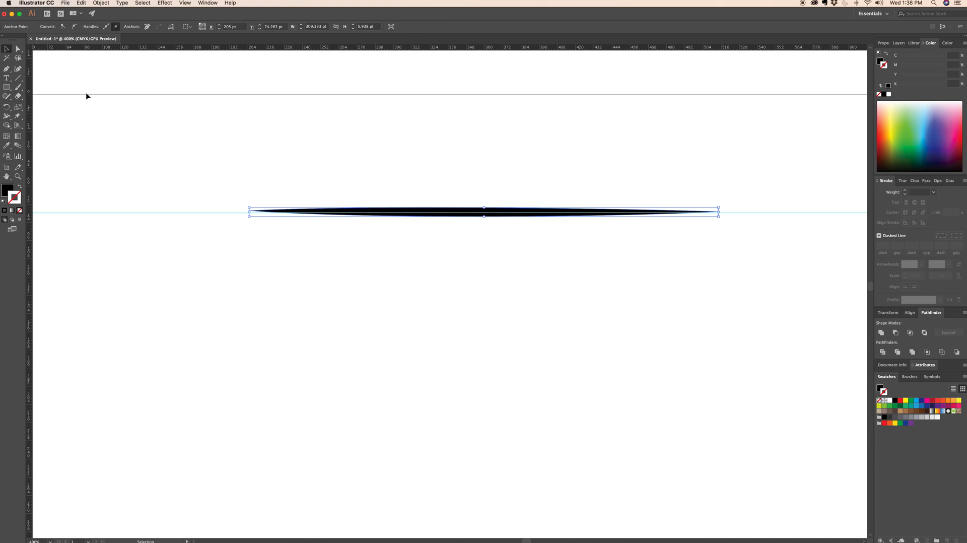
mouse_move(328, 186)
mouse_down()
mouse_move(608, 276)
mouse_move(720, 285)
mouse_up()
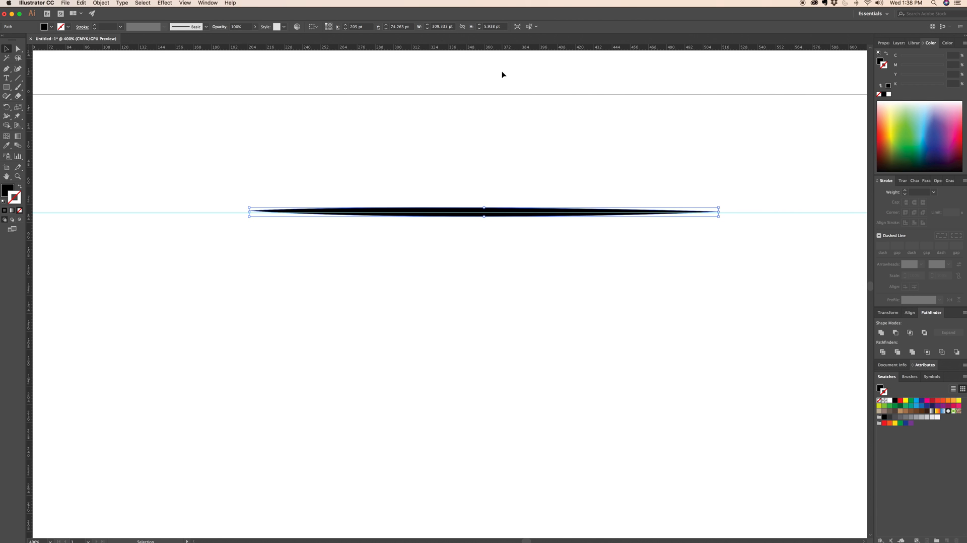
click(208, 3)
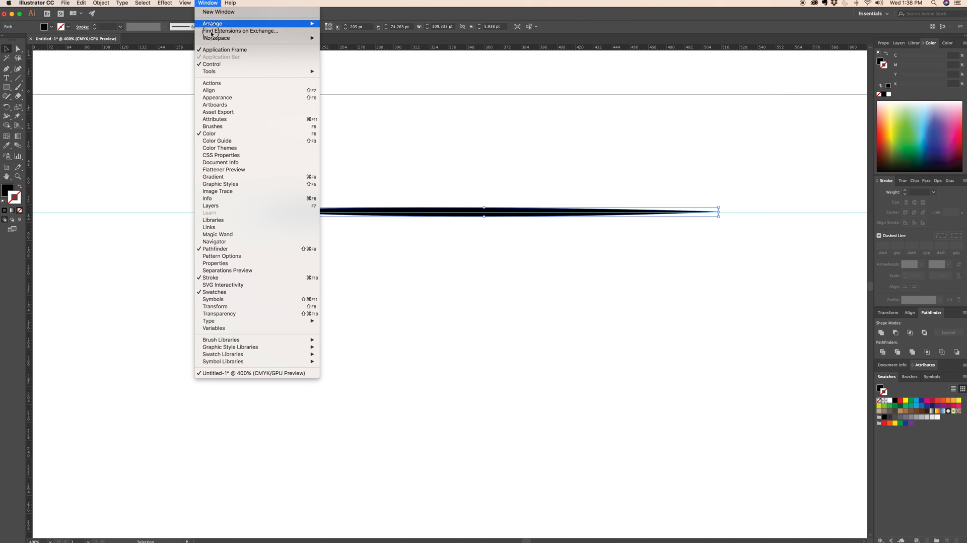
click(221, 126)
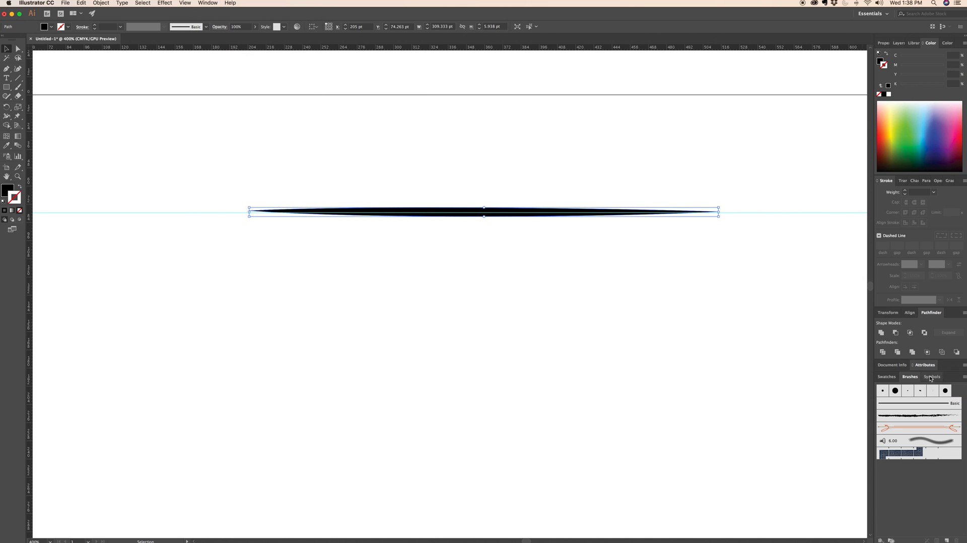
click(965, 378)
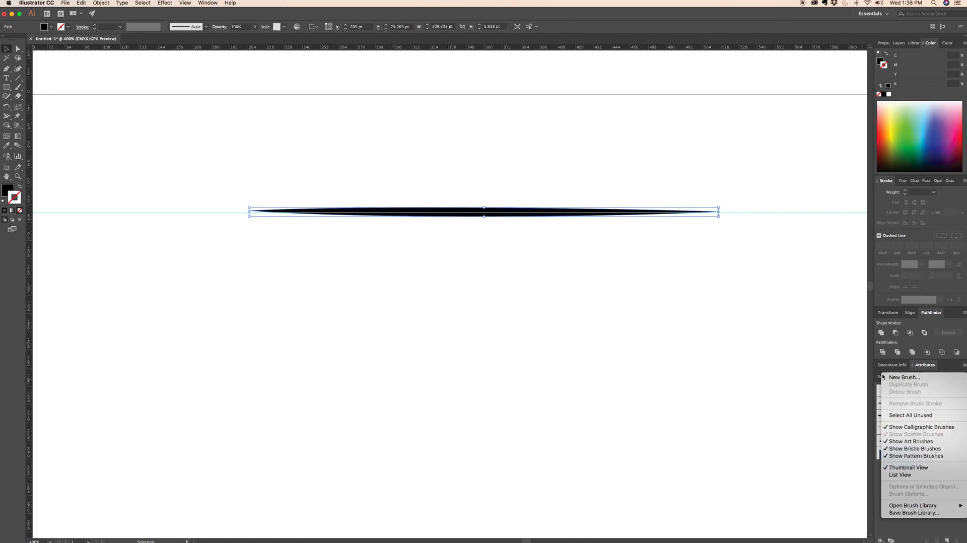
click(904, 378)
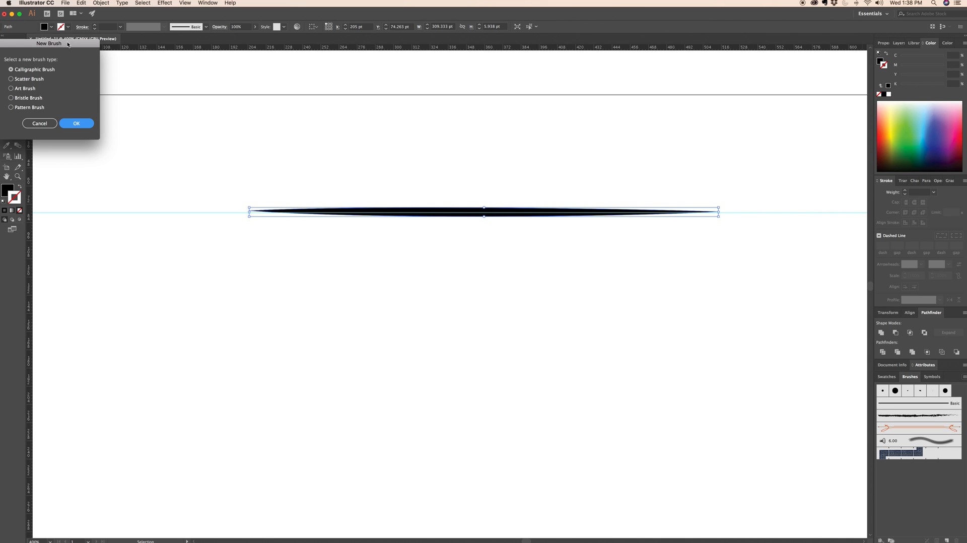
mouse_move(68, 43)
mouse_down()
mouse_move(299, 93)
mouse_move(419, 104)
mouse_up()
click(364, 149)
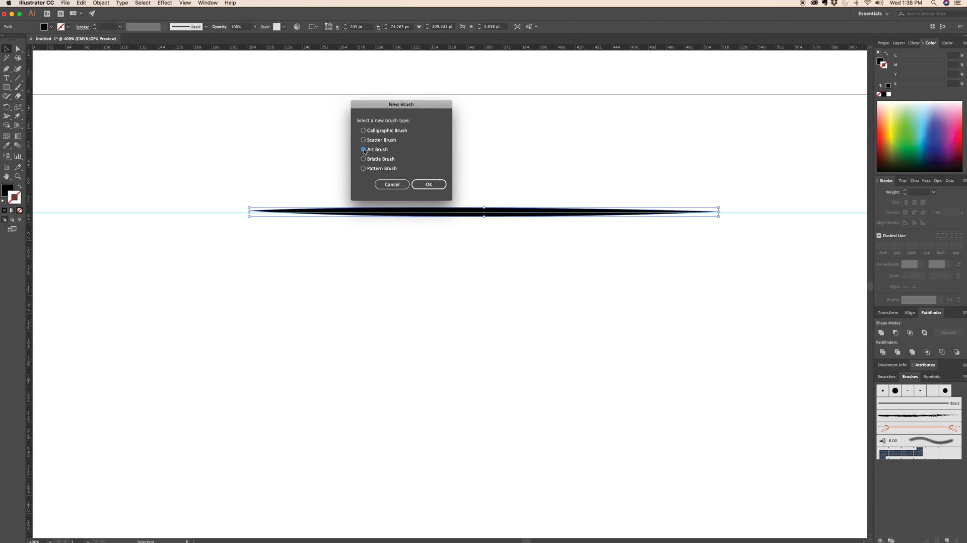
click(428, 185)
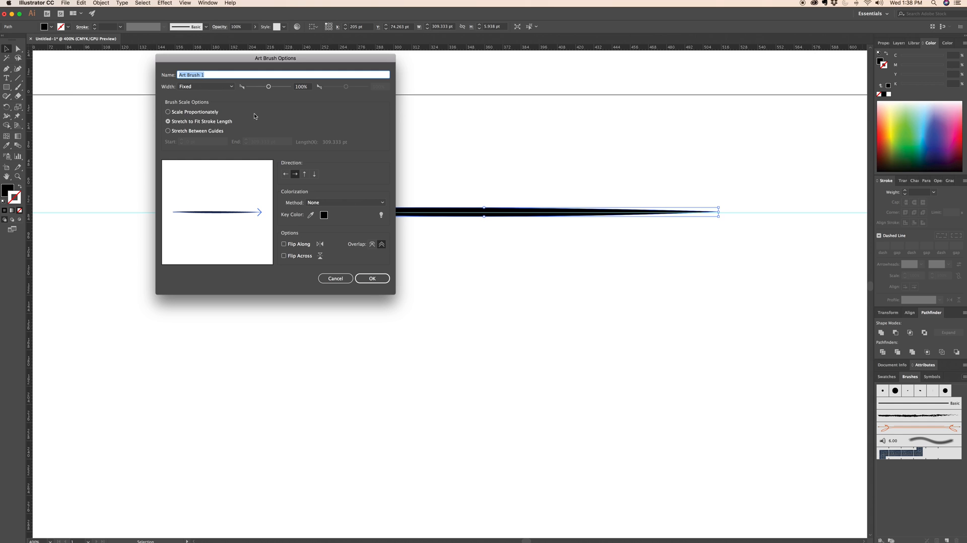
click(378, 278)
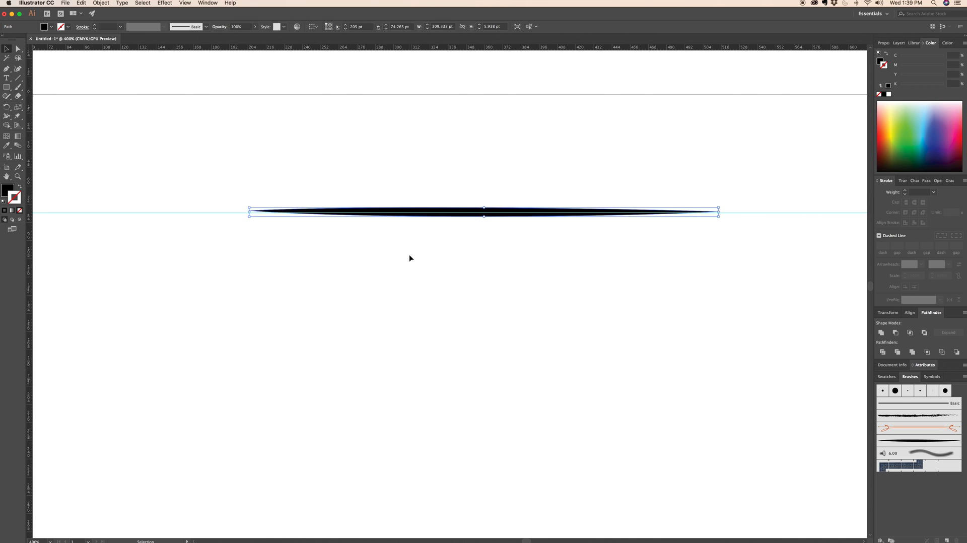
Delete the tapered shape from the artboard and hide the guide.
key(Delete)
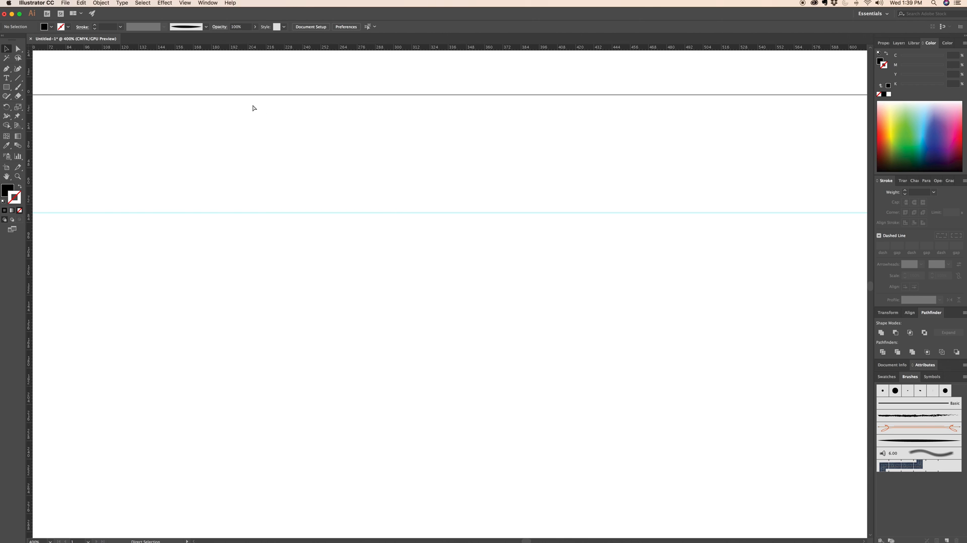
key(super+semicolon)
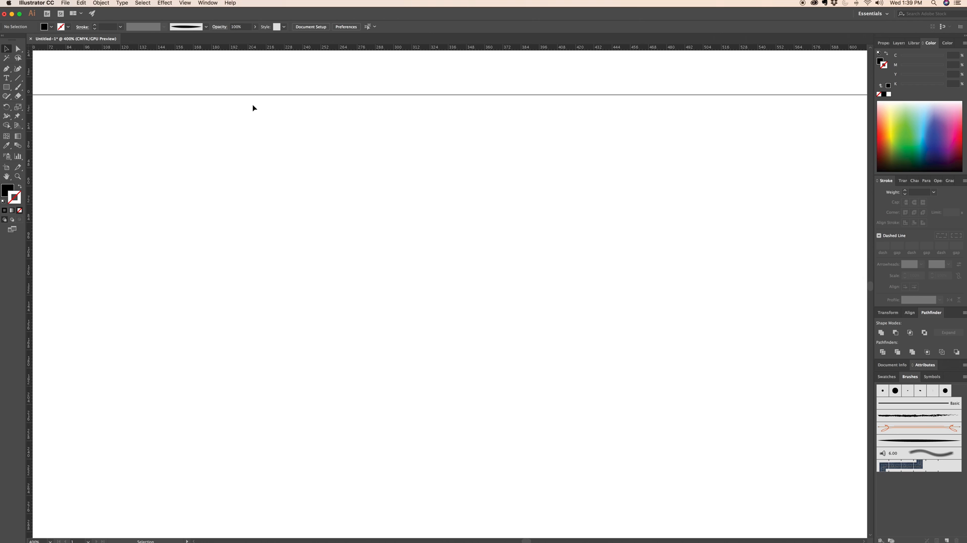
Draw an open arch-shaped path about 151 pt wide with three curved anchor points using the Pen tool.
click(7, 70)
drag(194, 317, 221, 274)
drag(351, 258, 386, 270)
drag(422, 317, 433, 333)
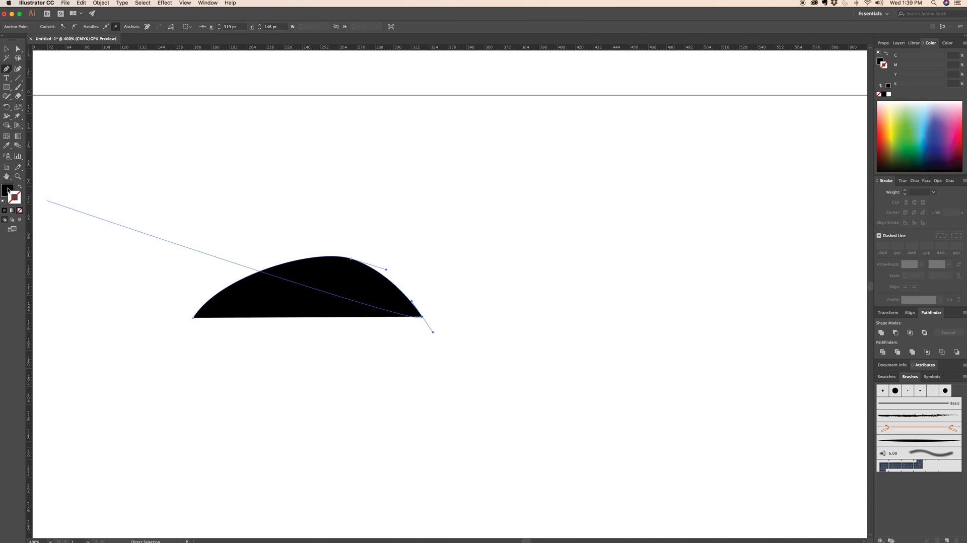
Remove the arch's fill, give it a black stroke and apply the new tapered art brush to it.
click(19, 210)
click(18, 202)
click(4, 210)
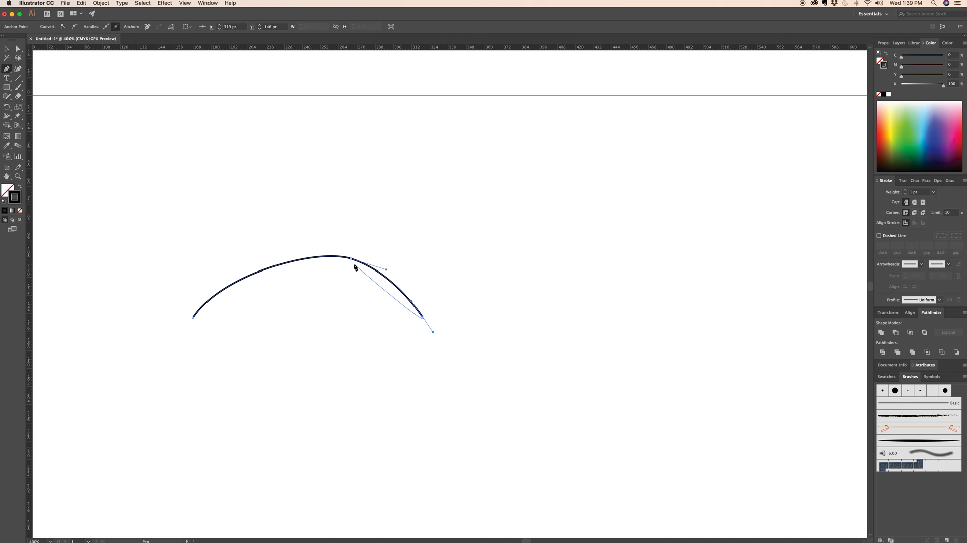
click(903, 441)
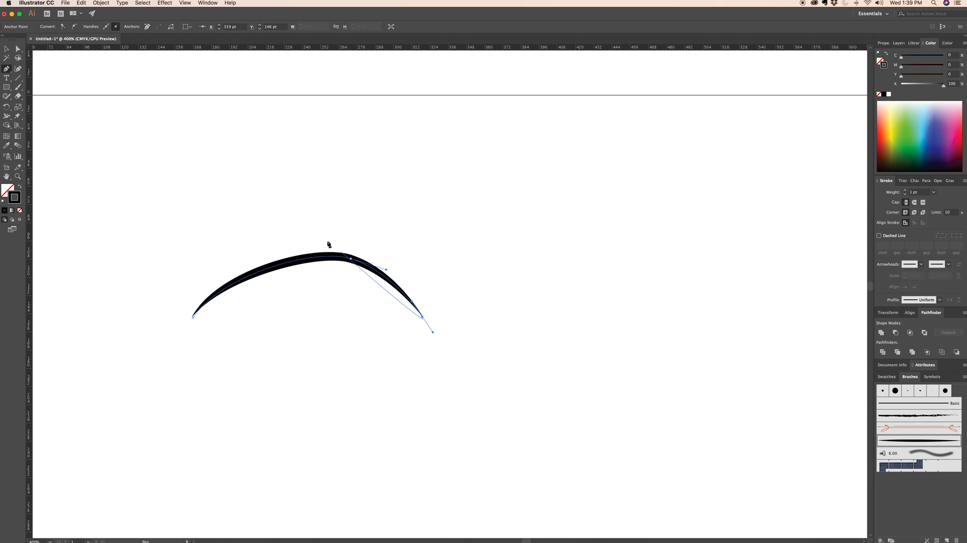
Smooth the arch by lengthening the handles on both sides of its middle anchor point, and deselect the path.
click(18, 50)
click(338, 214)
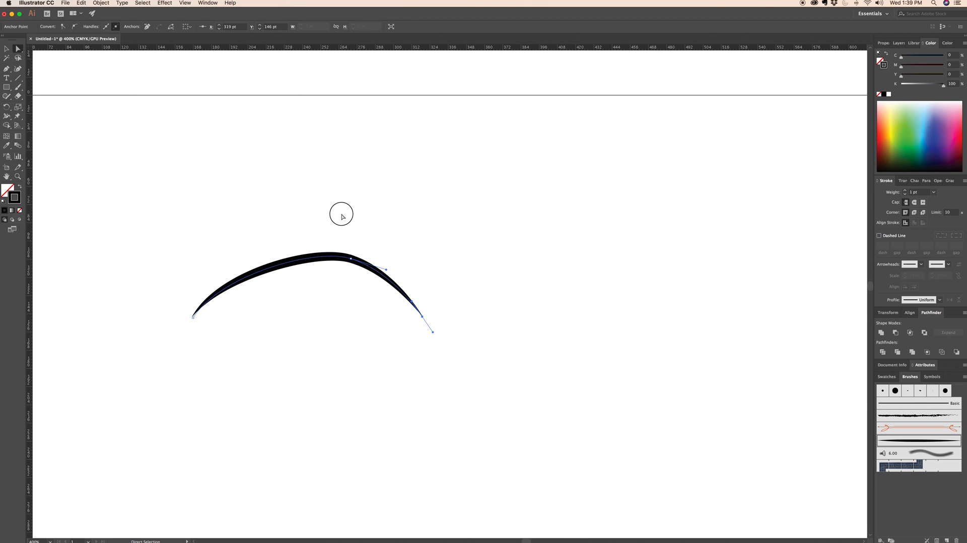
click(296, 261)
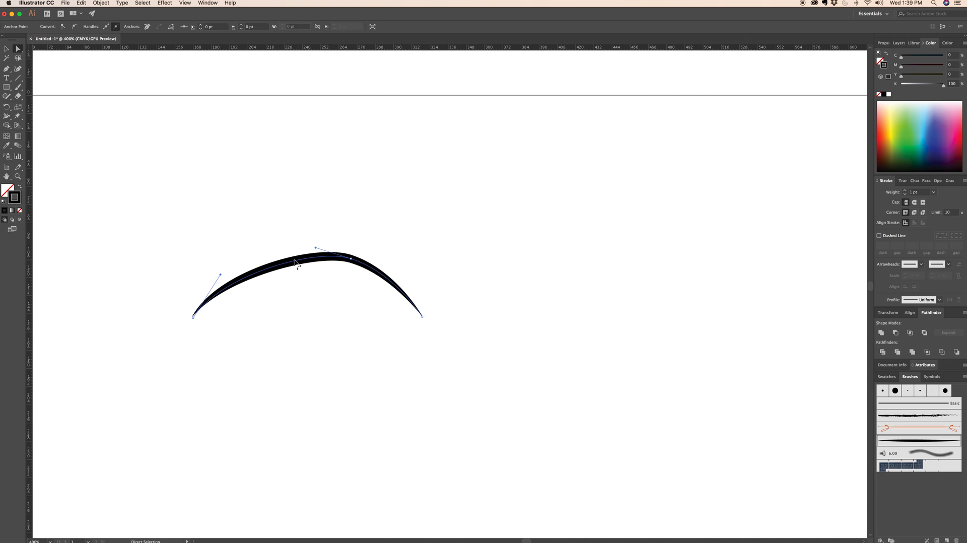
drag(316, 249, 286, 239)
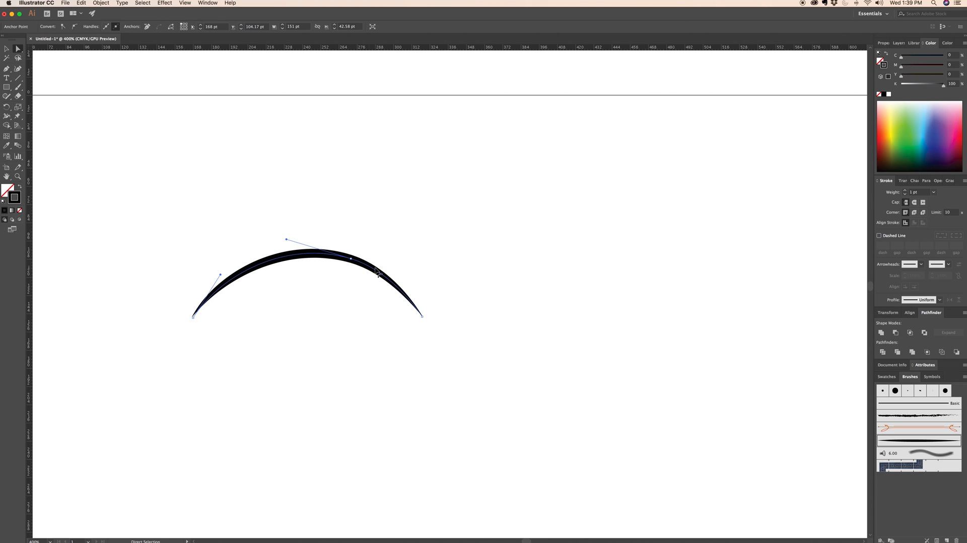
click(351, 260)
drag(384, 268, 393, 270)
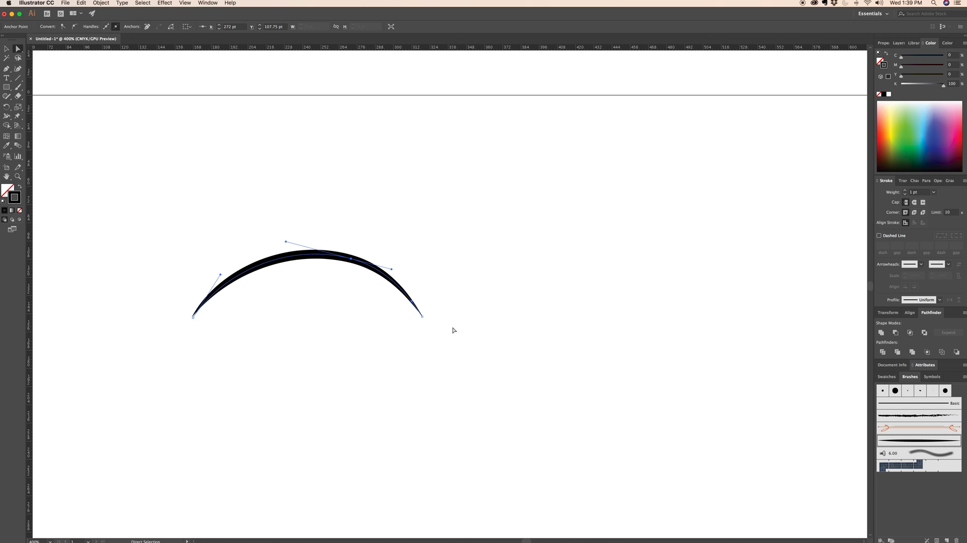
click(291, 334)
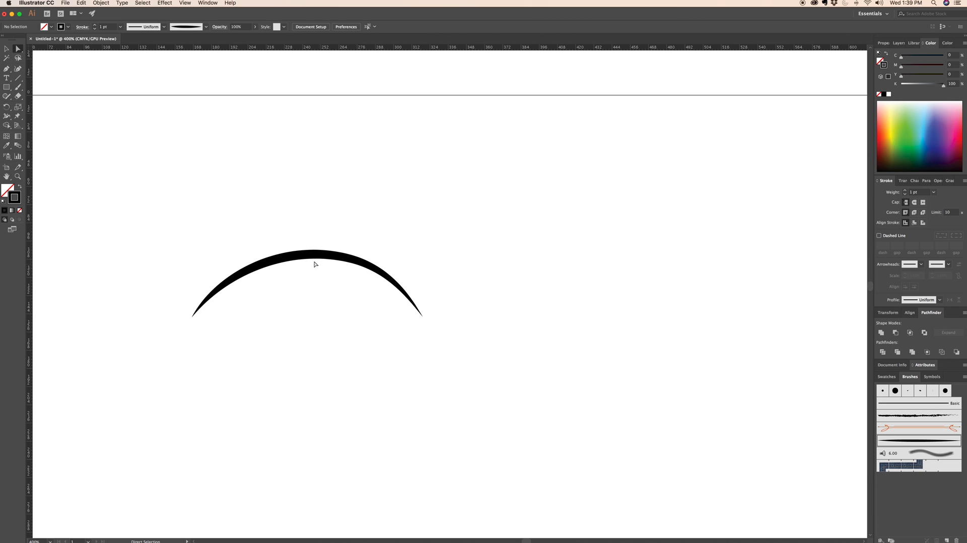
Select the whole arch path and thin its brush stroke to a weight of 0.2 pt.
key(v)
drag(249, 228, 315, 267)
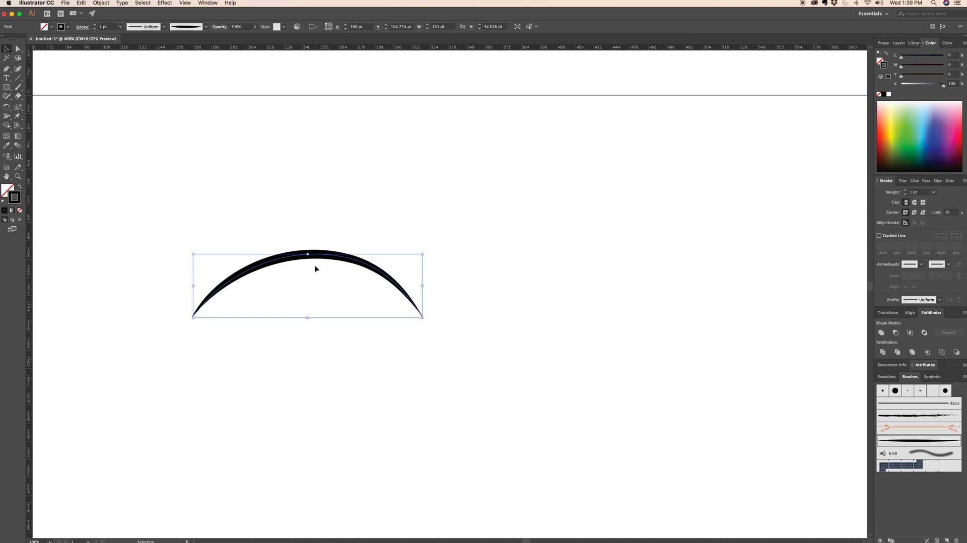
drag(213, 215, 332, 278)
click(905, 193)
text(.2)
key(Return)
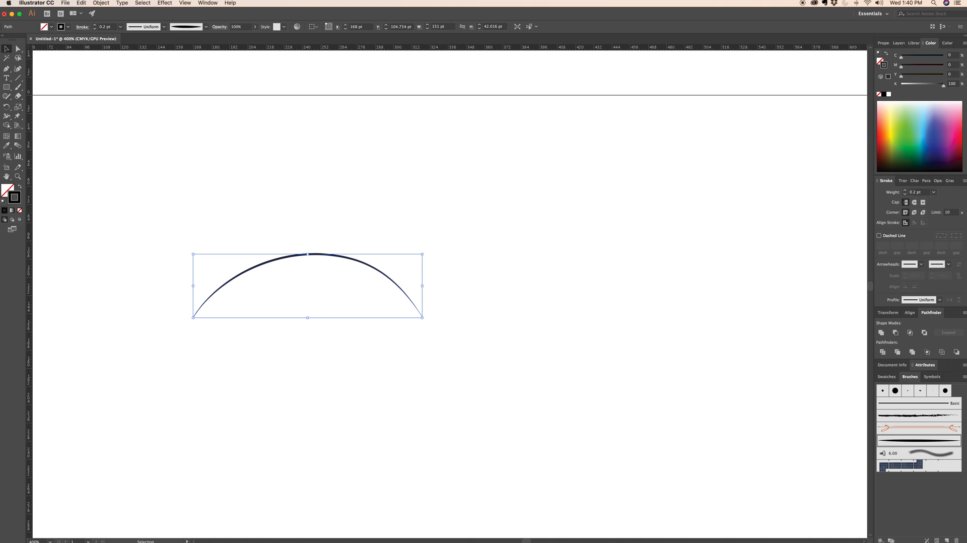
Raise the arch's stroke weight to 0.4 pt and deselect the path.
click(916, 192)
text(4)
key(Return)
click(436, 168)
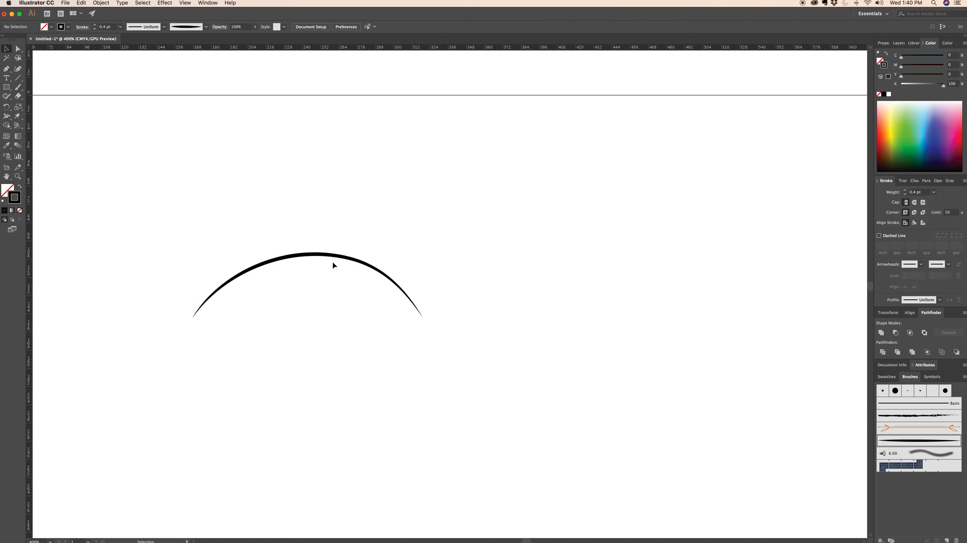
Select the arch again, set its stroke weight to 0.6 pt and deselect it.
click(308, 255)
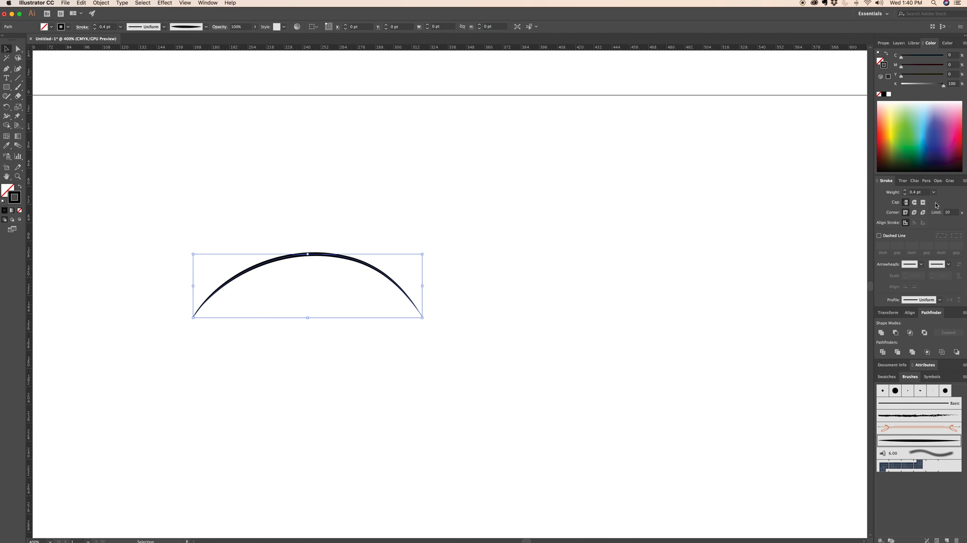
click(914, 192)
text(6)
key(Return)
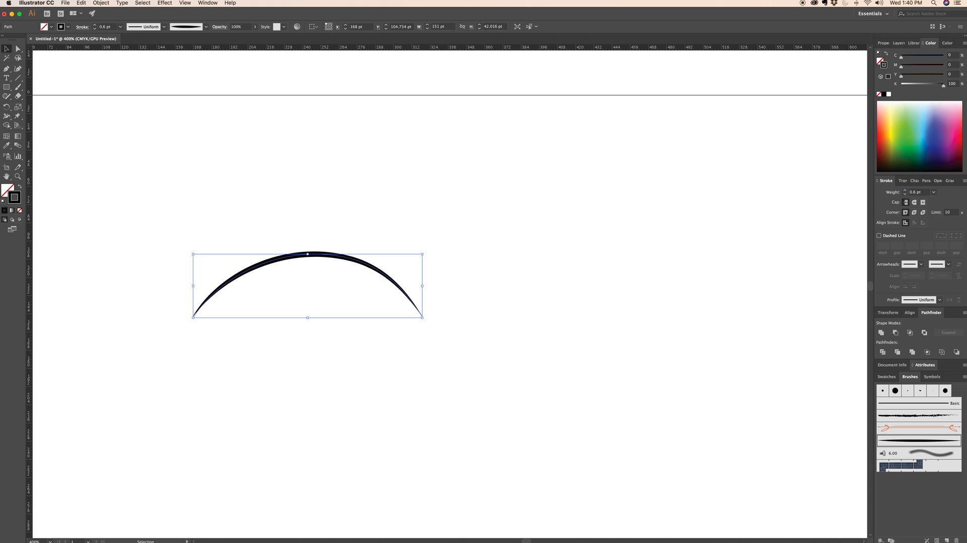
click(315, 212)
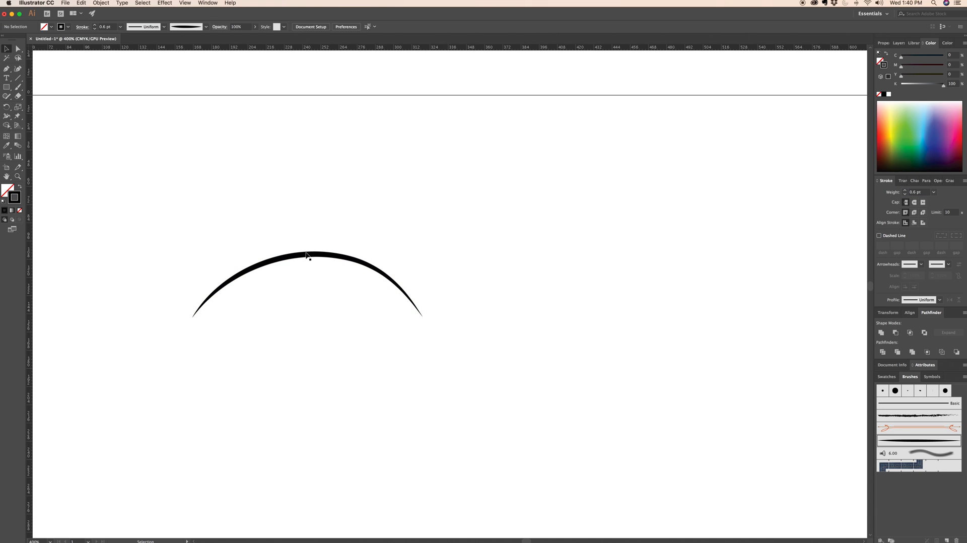
Select the arch and expand its appearance to convert the brush stroke into an editable filled shape.
click(307, 257)
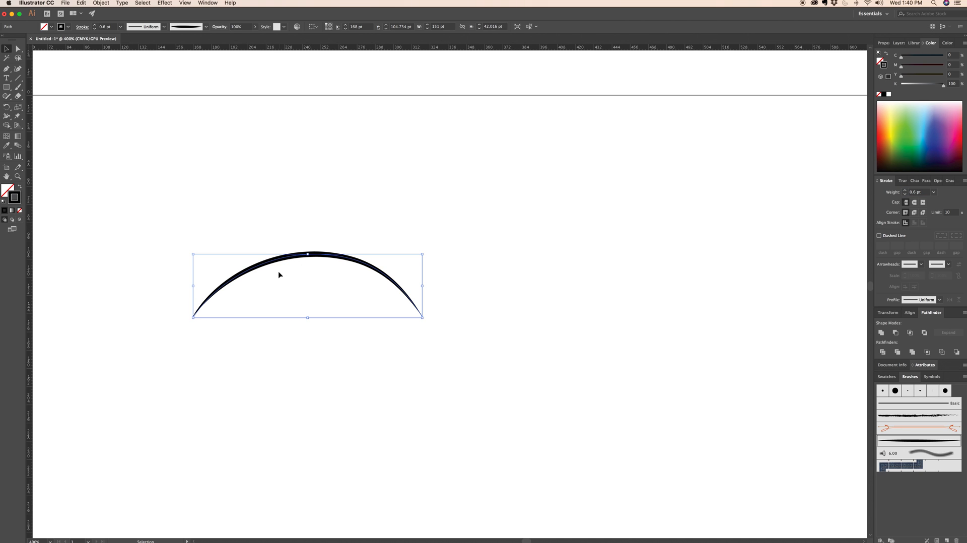
click(334, 226)
click(324, 254)
click(102, 4)
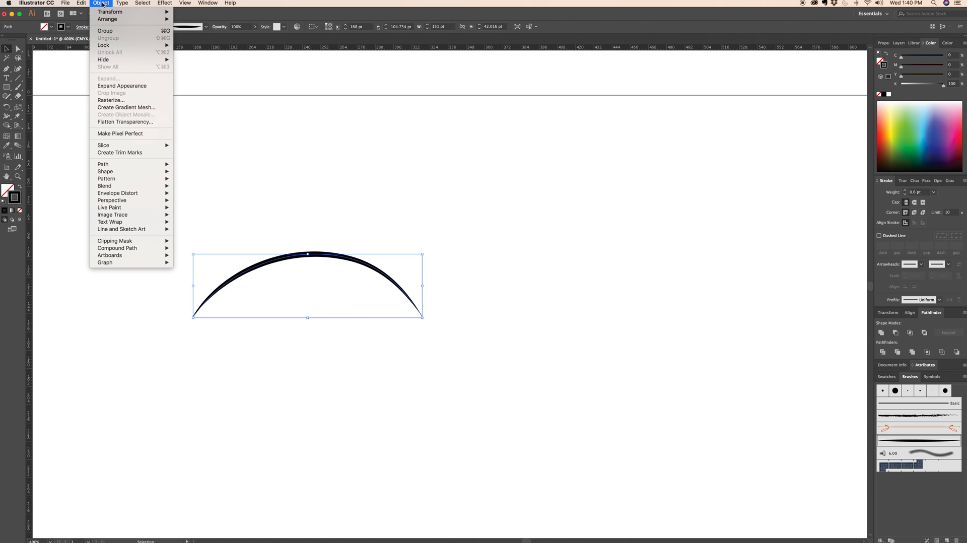
click(111, 87)
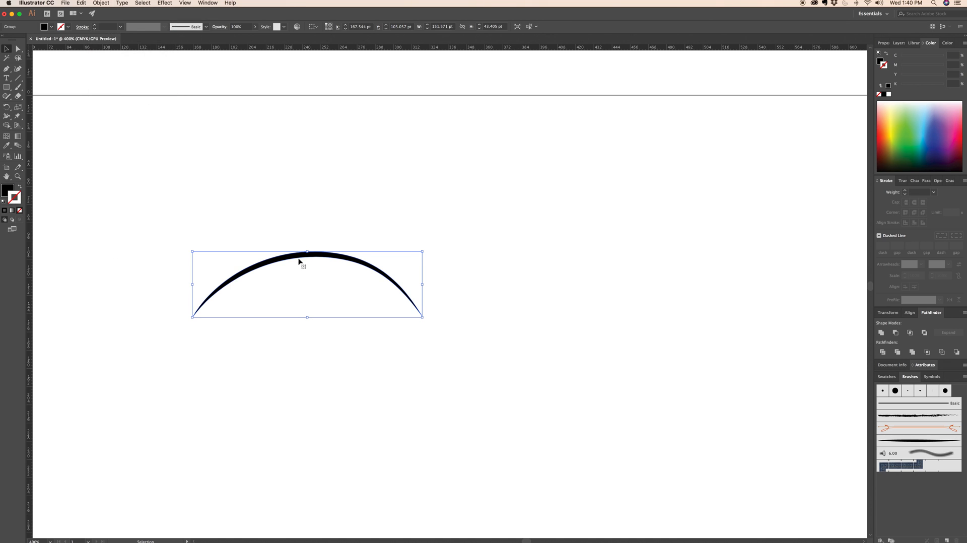
Reshape the expanded arch's upper edge into two bumps by pulling its top-middle and right-hand anchor points outward, and deselect it.
click(18, 49)
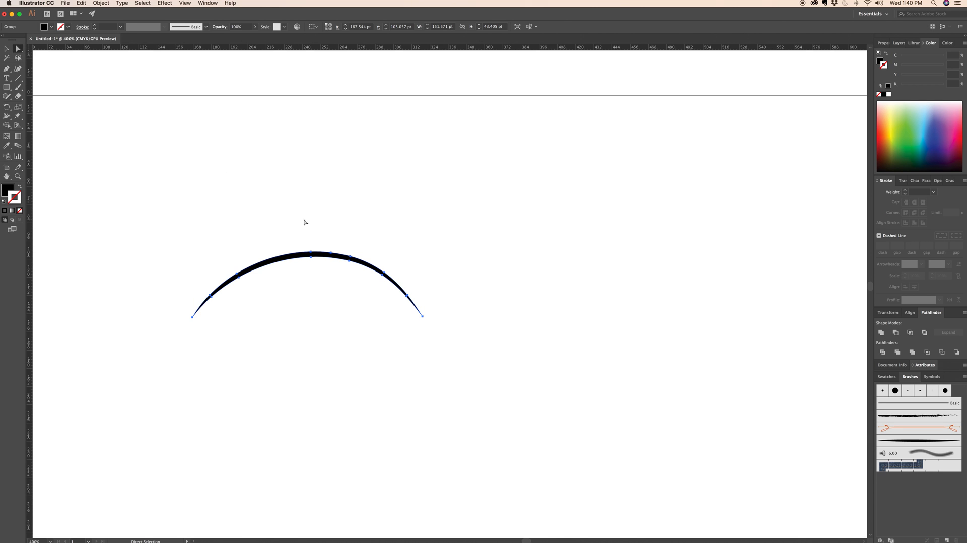
click(280, 263)
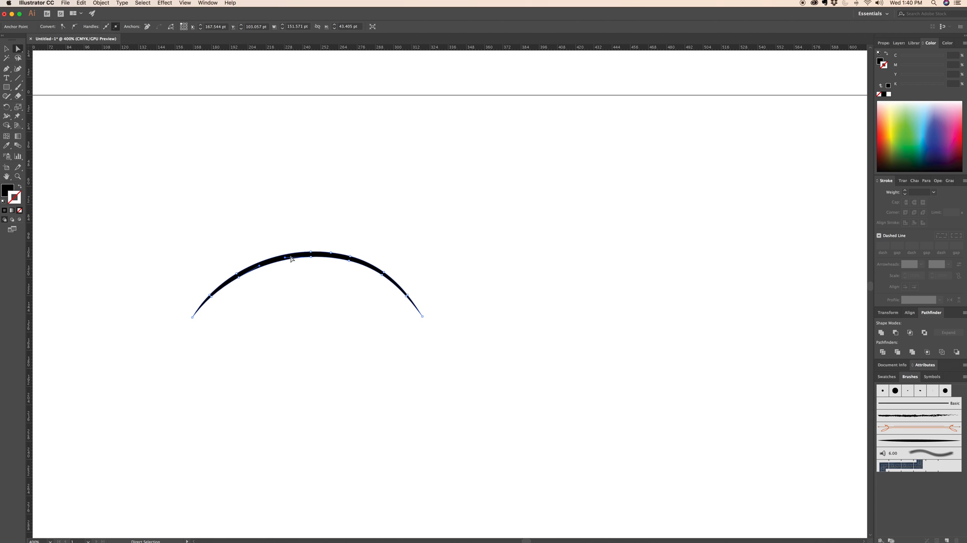
drag(312, 253, 311, 235)
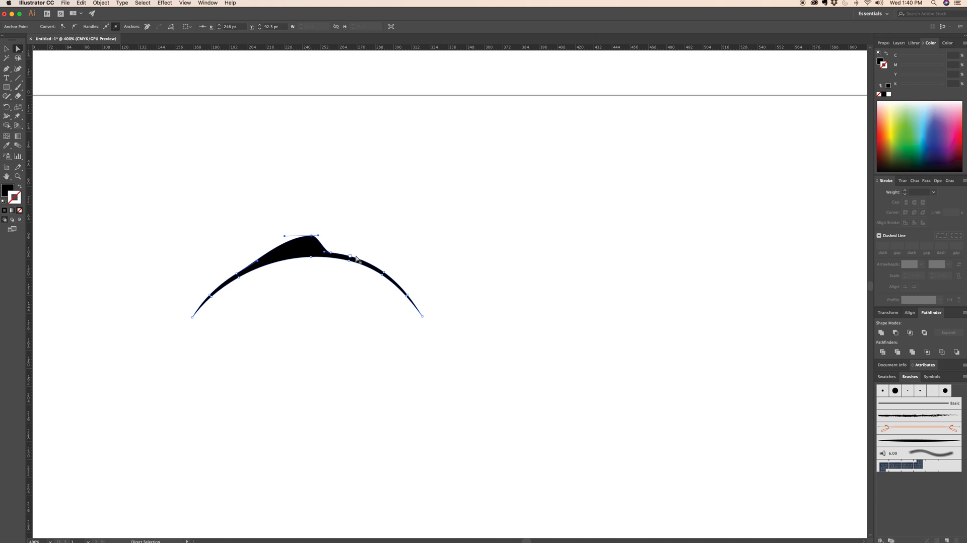
drag(353, 259, 367, 250)
click(167, 234)
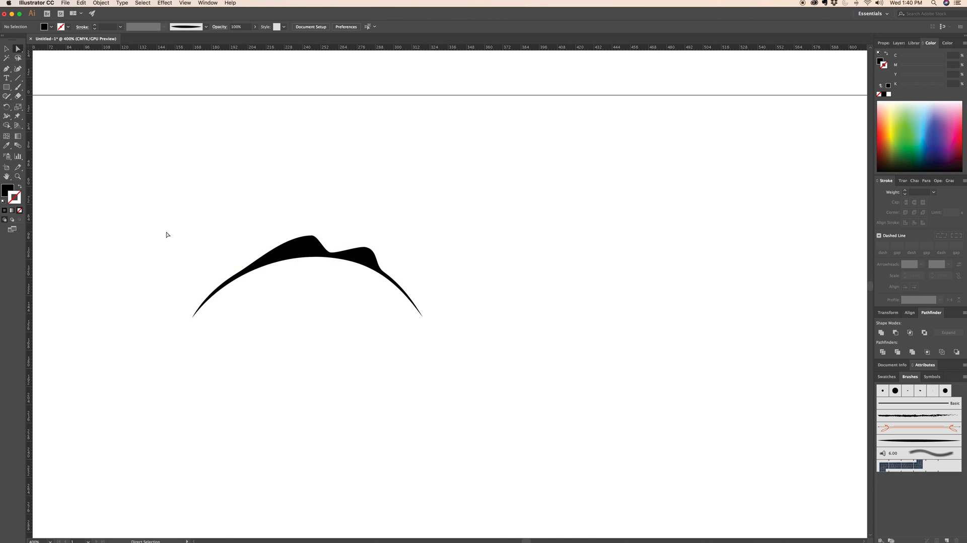